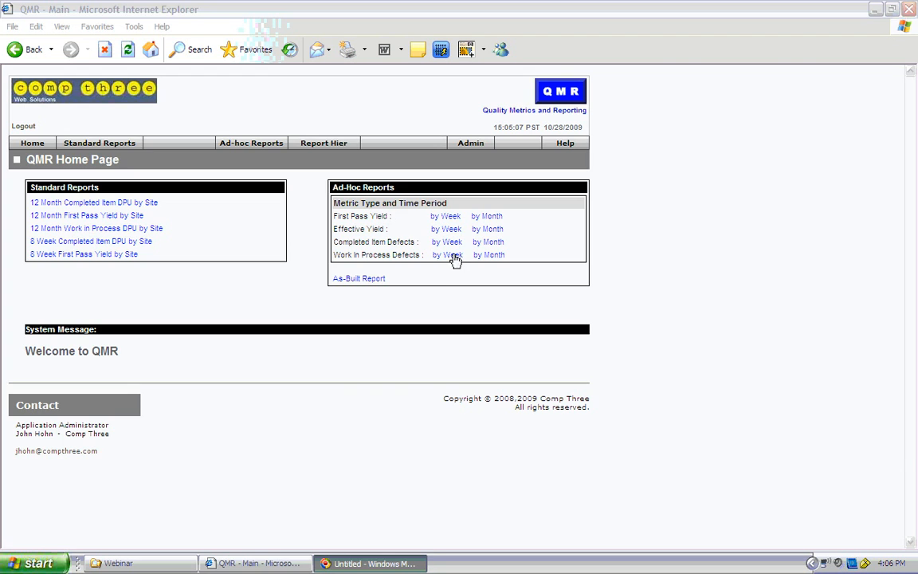
Step: Open the weekly Work in Process Defects ad-hoc report and set its Site criterion to AZ, CA and NV
left_click(452, 255)
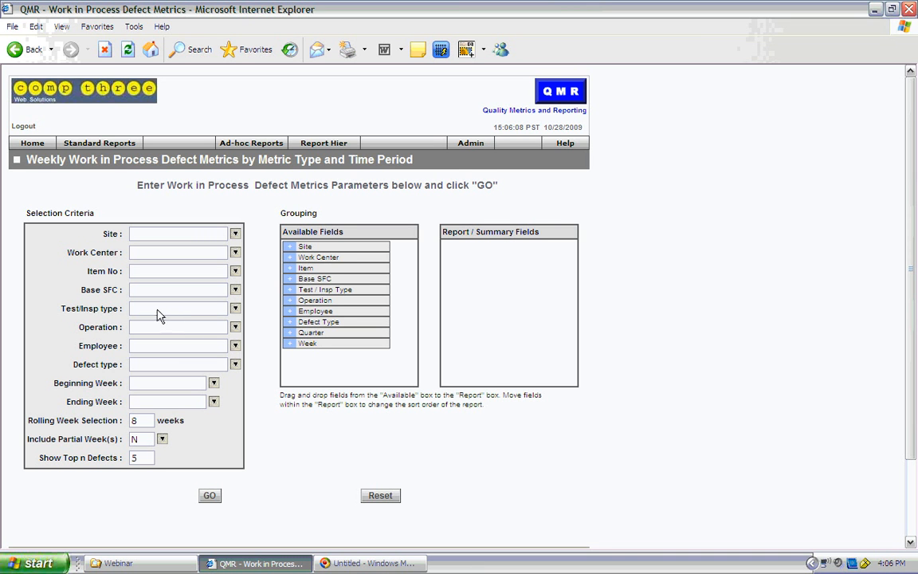
left_click(235, 236)
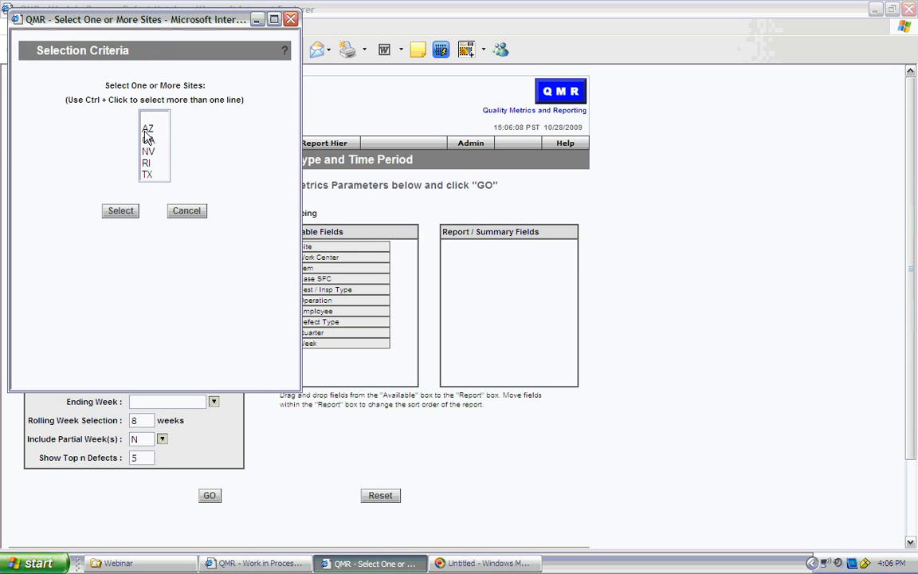
left_click(147, 130)
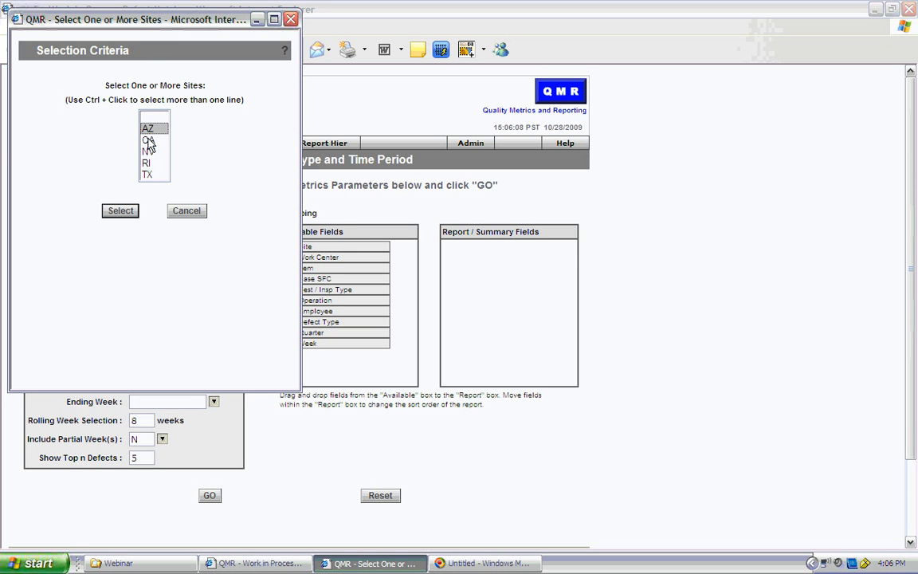
left_click(148, 140, "ctrl")
left_click(149, 151, "ctrl")
left_click(114, 211)
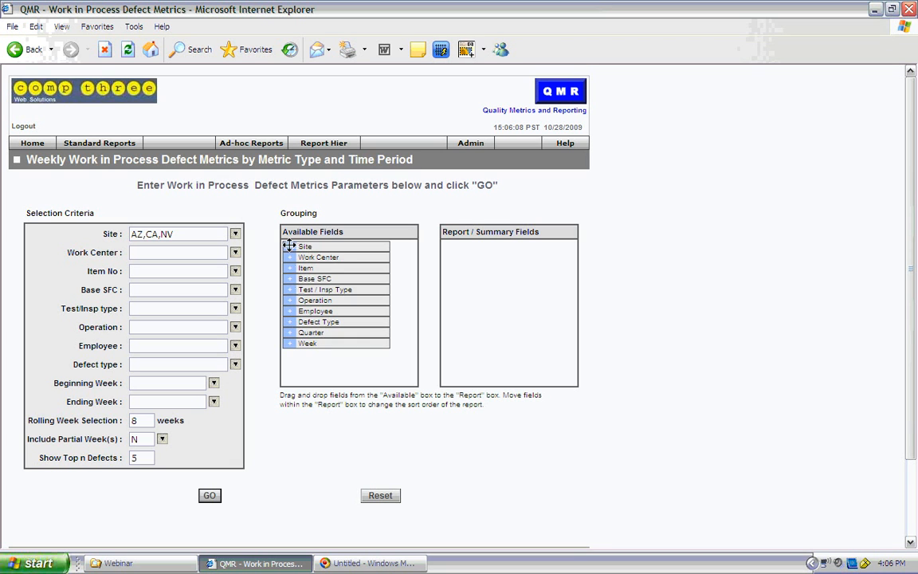
Step: Group the report by Site and Week, in that order, and run it
left_click_drag(289, 246, 466, 250)
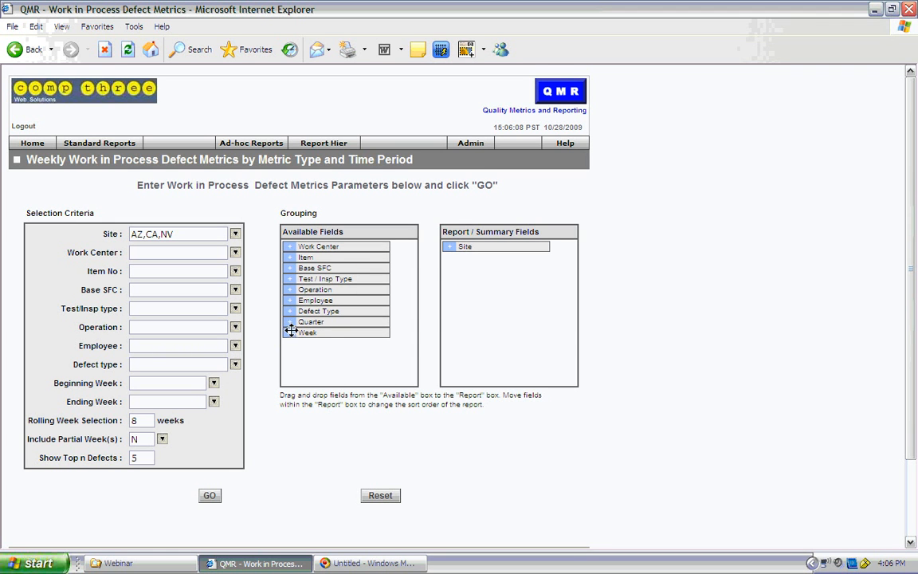
left_click_drag(291, 332, 475, 263)
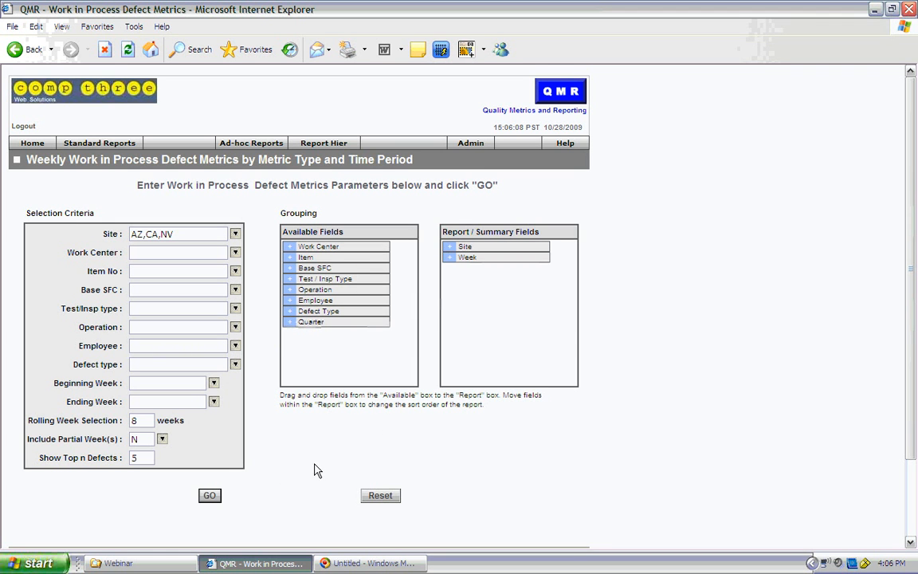
left_click(219, 495)
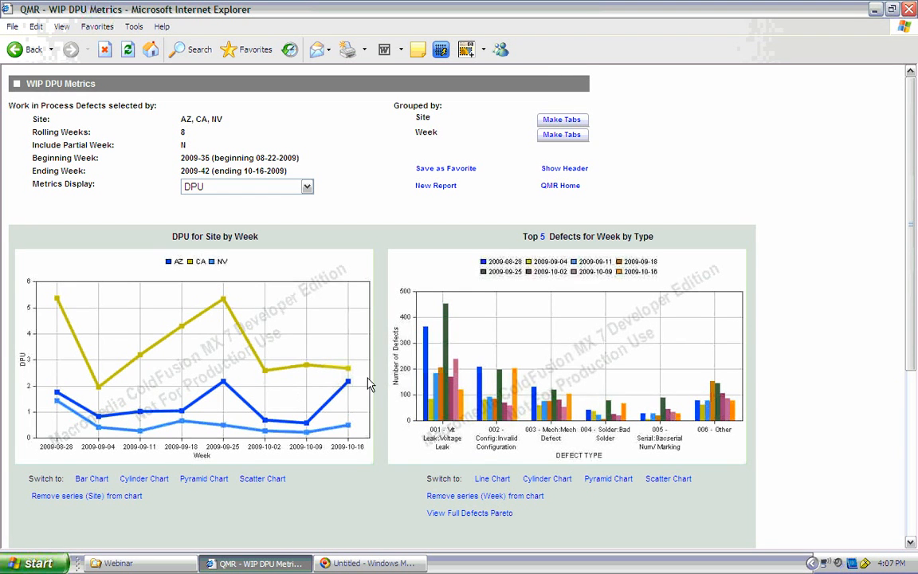
Step: Inspect the bar details in the top defects chart and review the full defects Pareto report, closing it when done
mouse_move(435, 396)
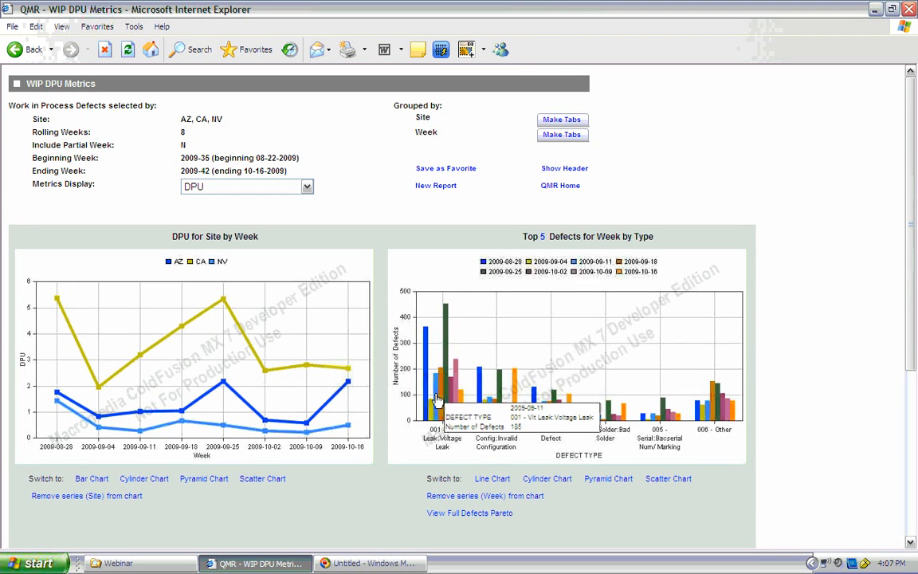
mouse_move(486, 403)
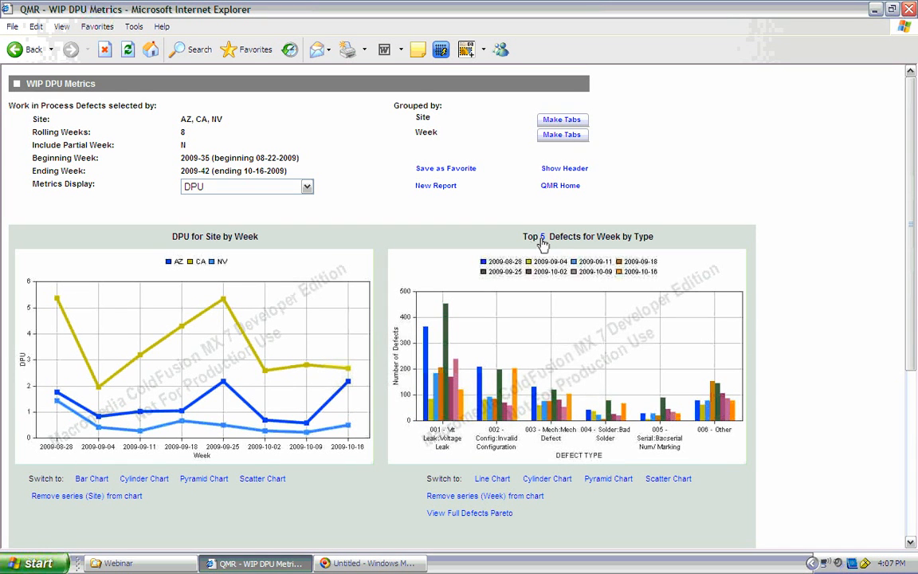
left_click(489, 516)
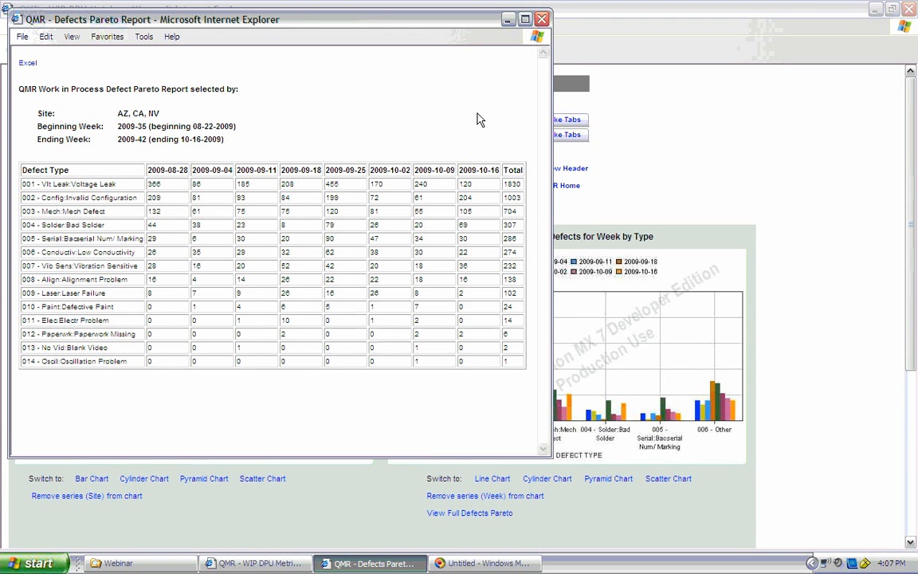
left_click(542, 19)
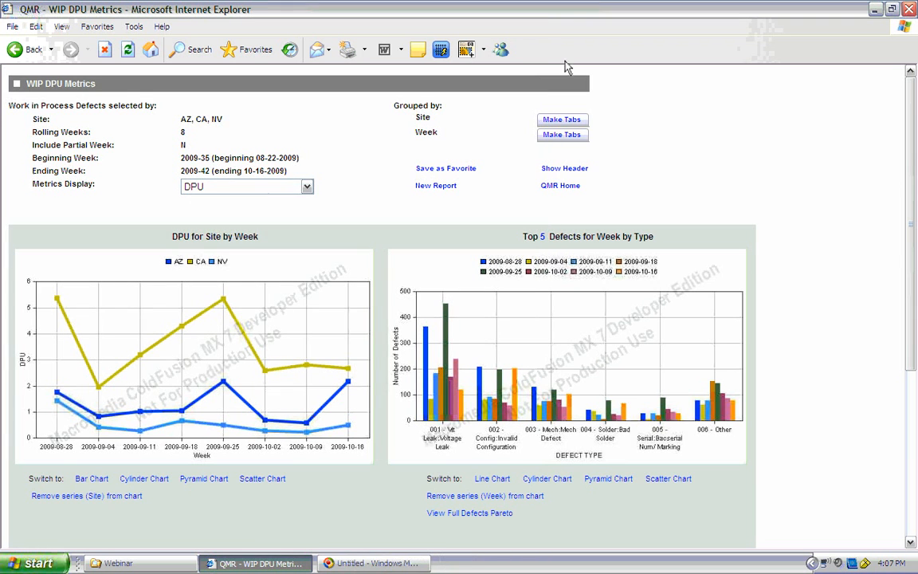
Step: Check the DPU table's cell details for NV in week 2009-10-16 and CA in week 2009-09-25
scroll(914, 256, "down", 5)
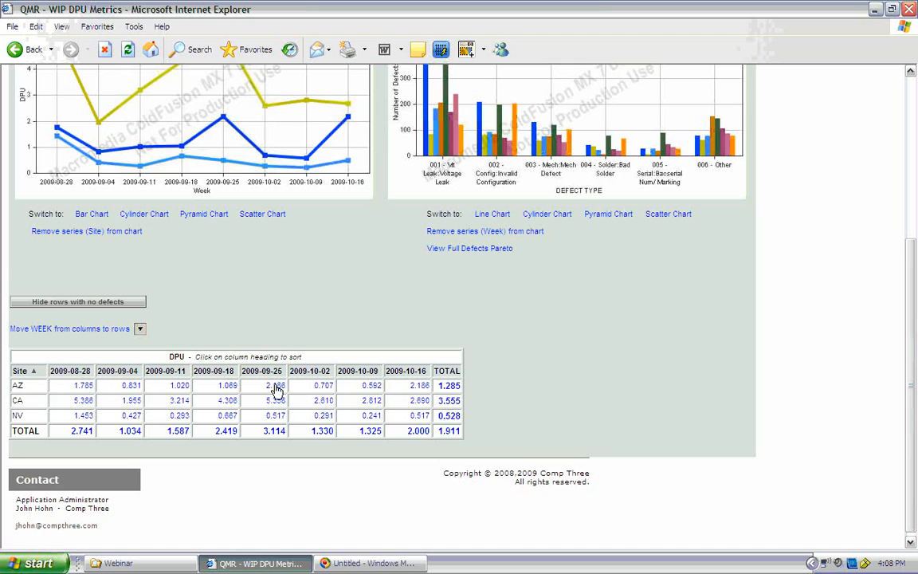
left_click(420, 416)
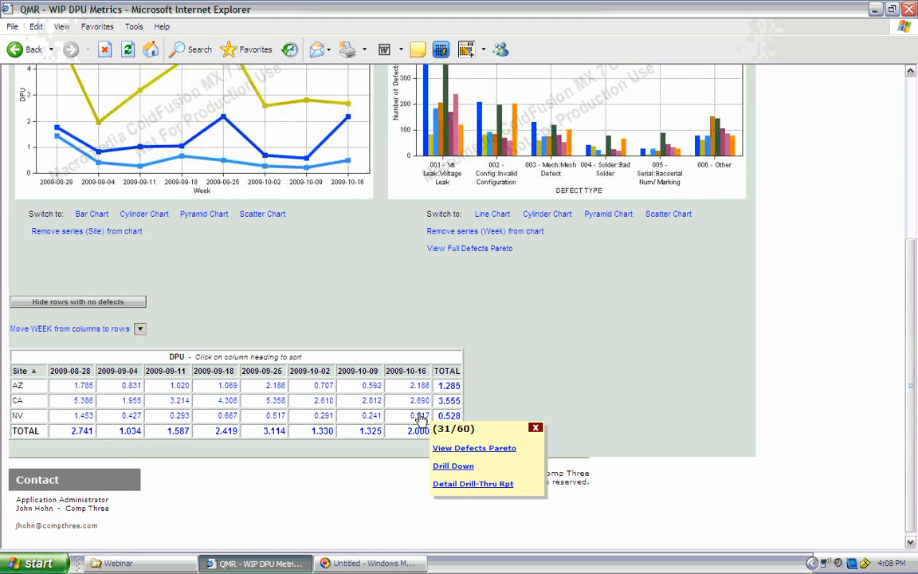
left_click(536, 431)
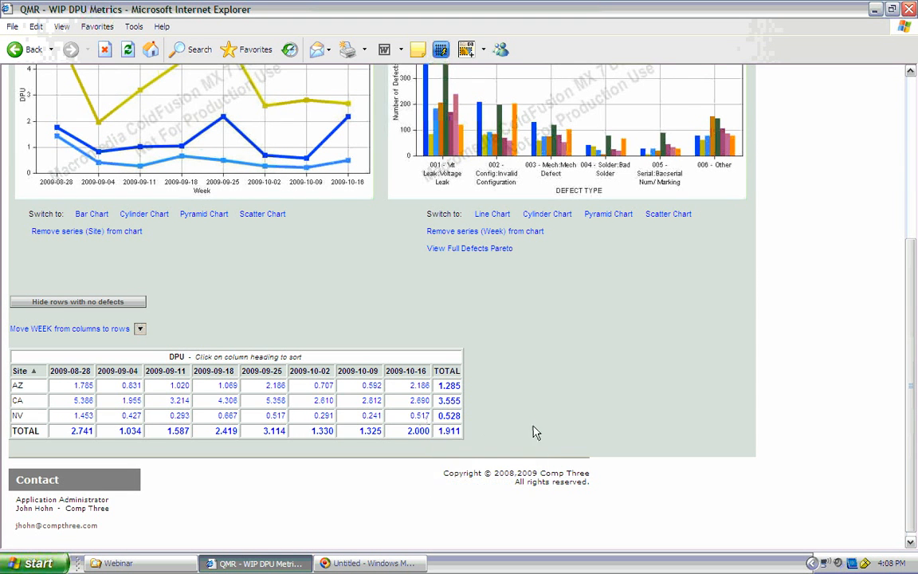
left_click(276, 402)
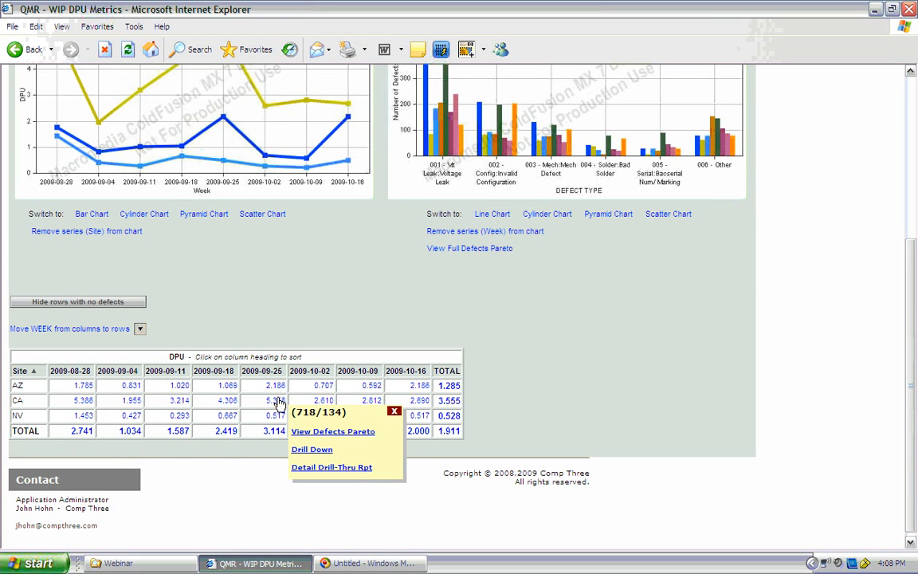
left_click(395, 412)
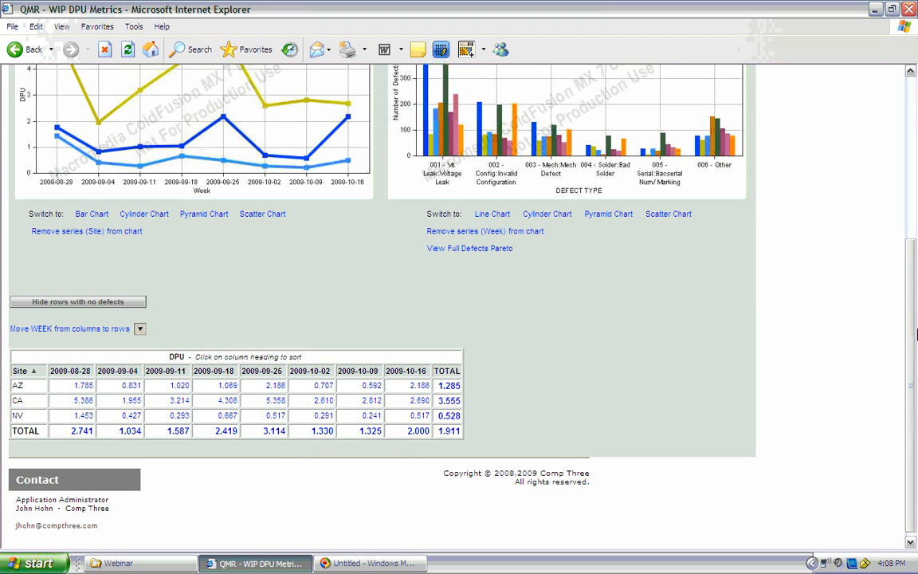
Step: Preview the DEFECTS / UNITS metric and the bar version of the site chart, returning the metrics display to DPU
left_click_drag(914, 334, 900, 163)
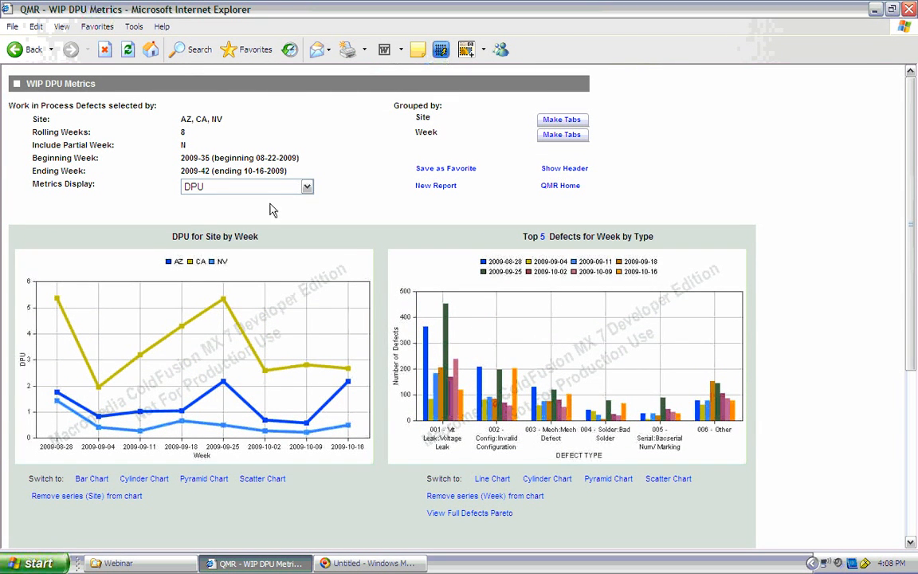
left_click(307, 187)
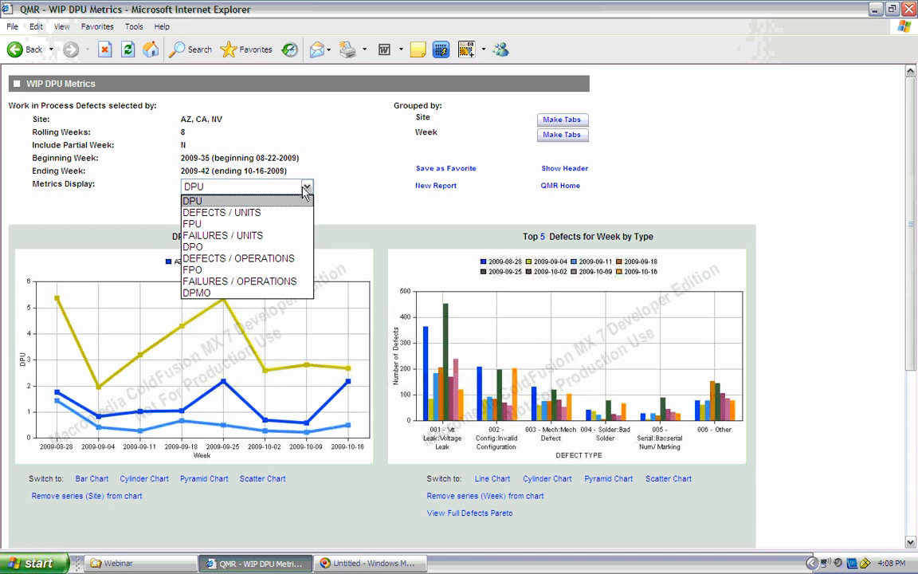
left_click(231, 213)
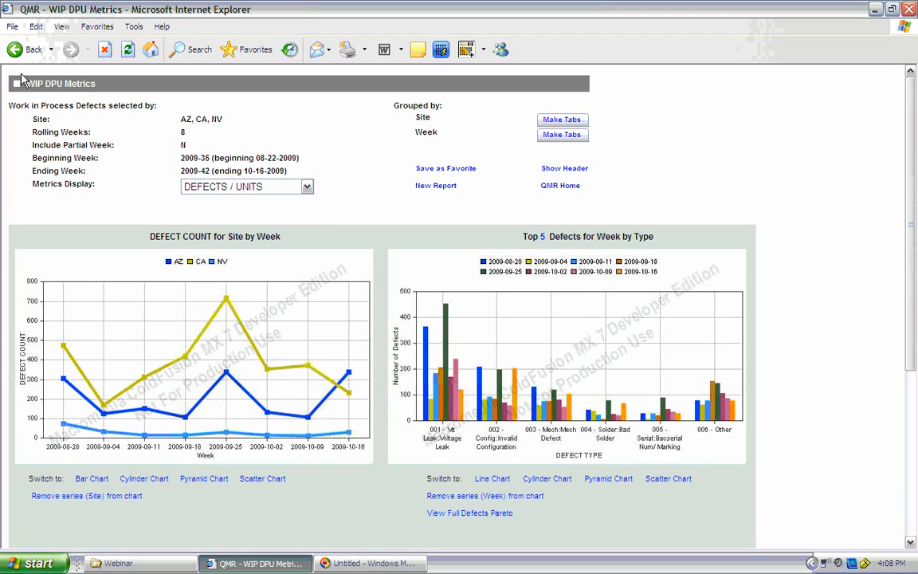
left_click(306, 186)
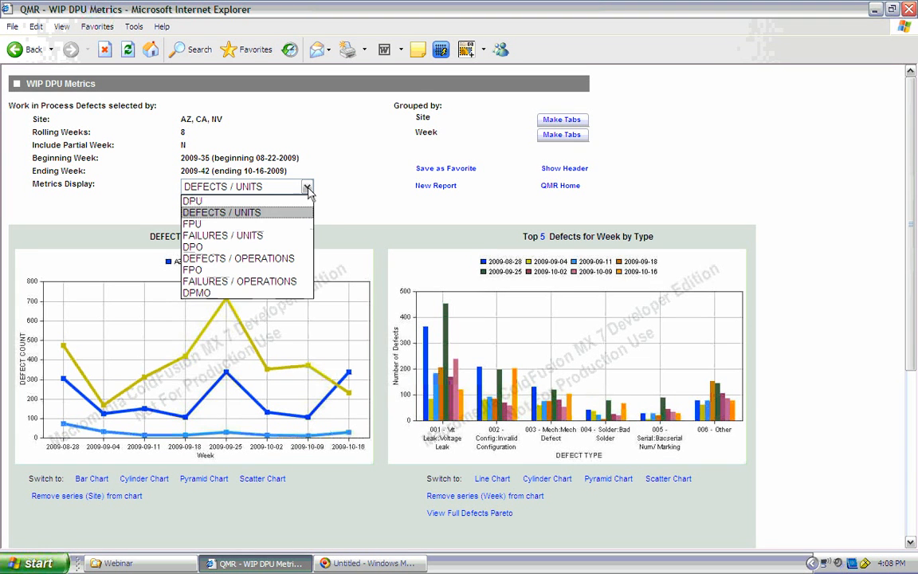
left_click(266, 201)
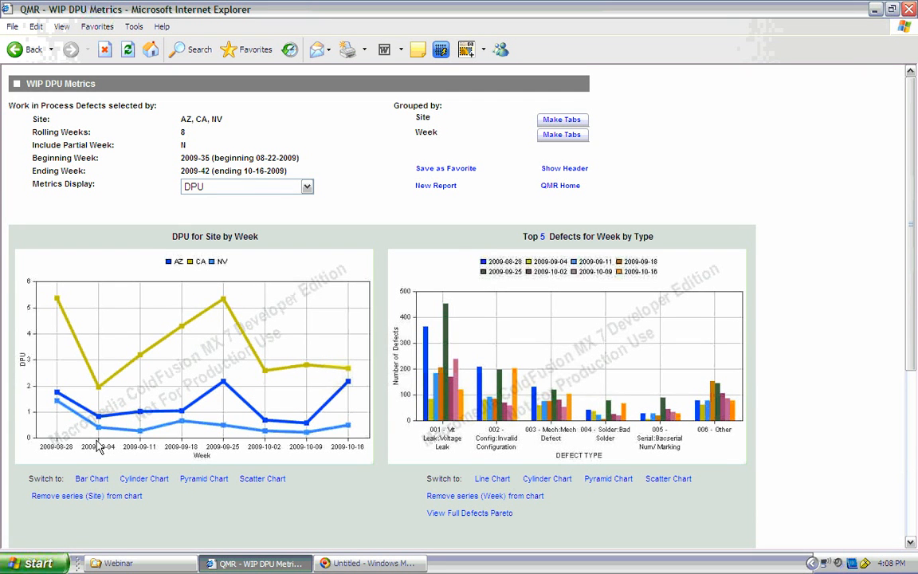
left_click(88, 480)
left_click(89, 480)
Step: Start a new report grouped by Site, Work Center and Week for the same sites, and run it
left_click(423, 185)
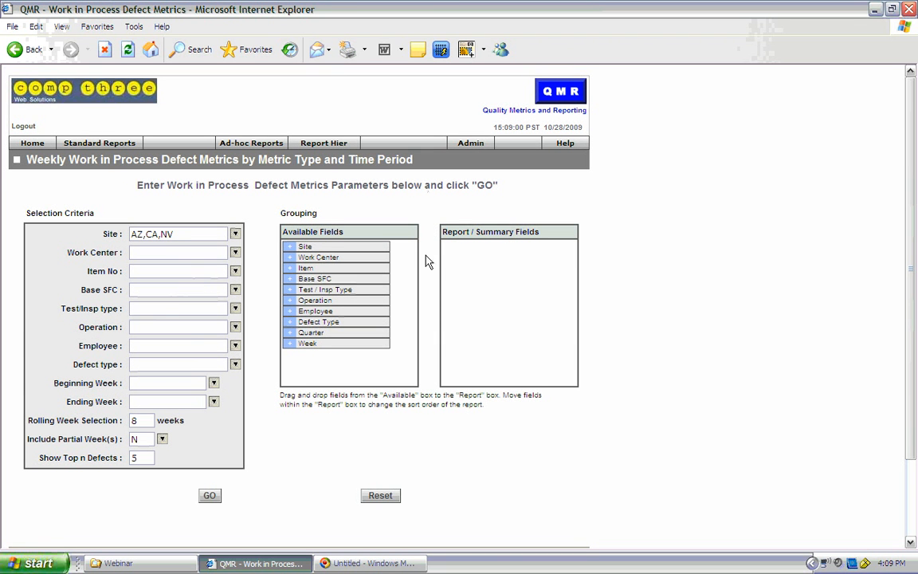
left_click_drag(291, 246, 454, 251)
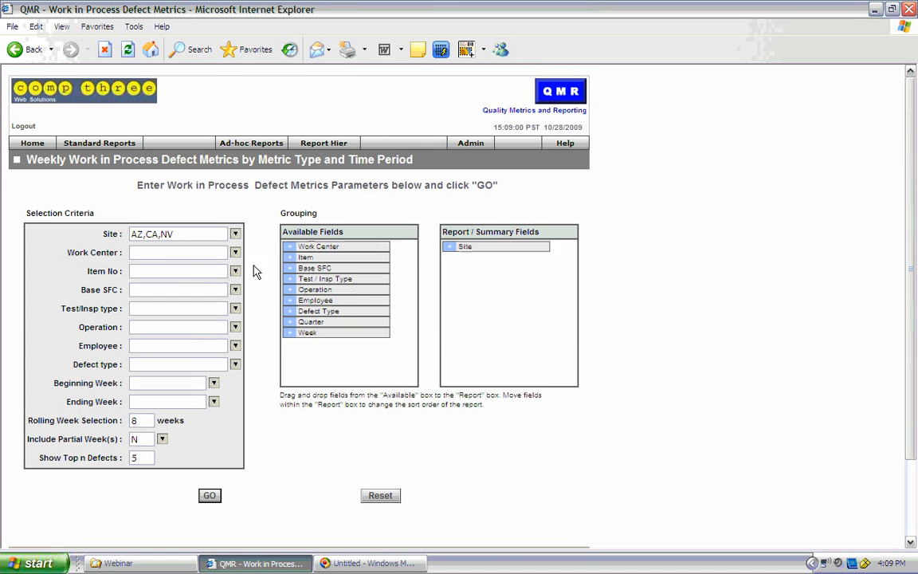
left_click_drag(287, 246, 476, 281)
left_click_drag(290, 322, 462, 270)
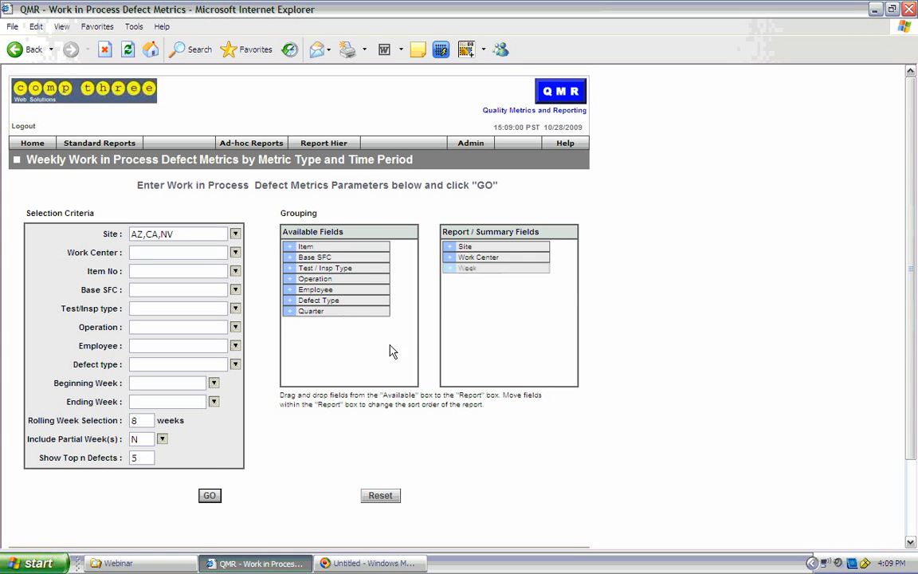
left_click(213, 496)
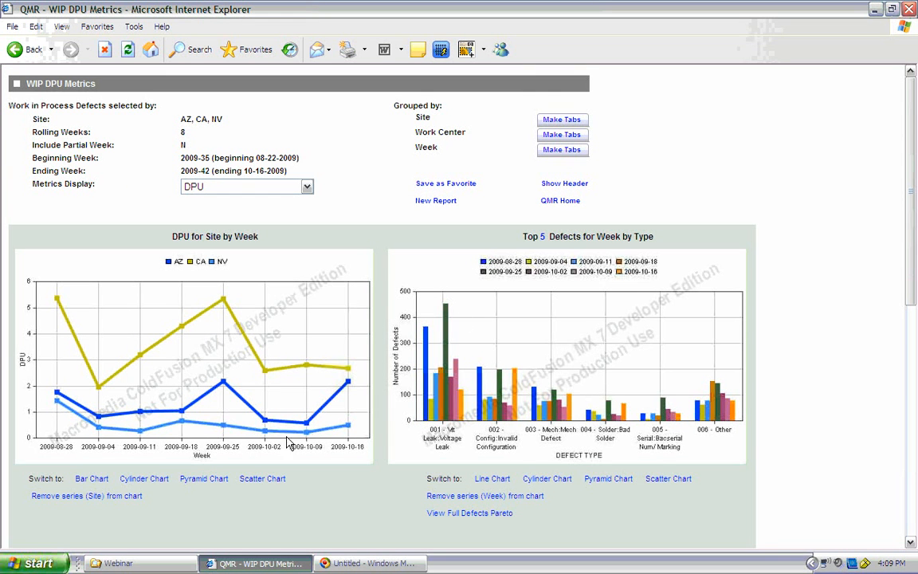
Step: Split the report into Site tabs with the Site series included in the all-values chart, and view the AZ results before returning
left_click(554, 120)
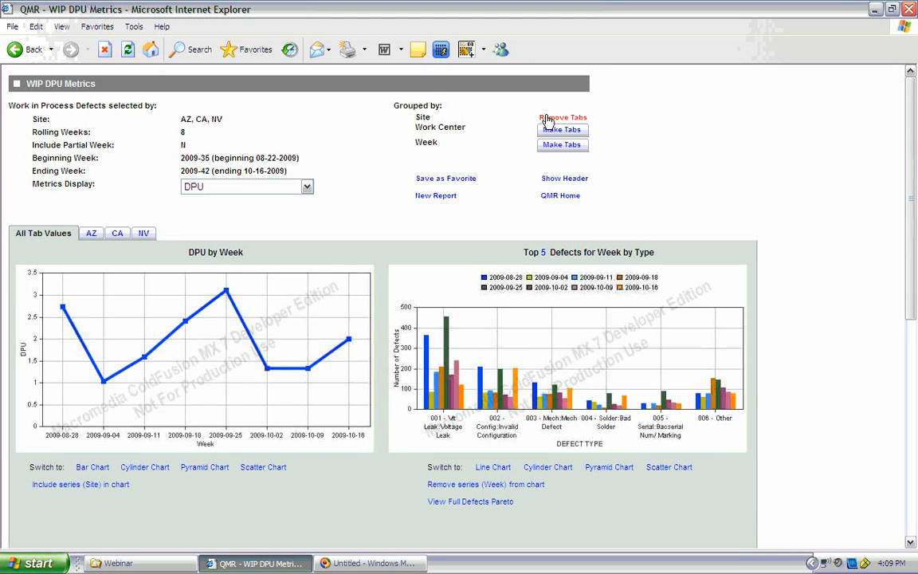
left_click(67, 488)
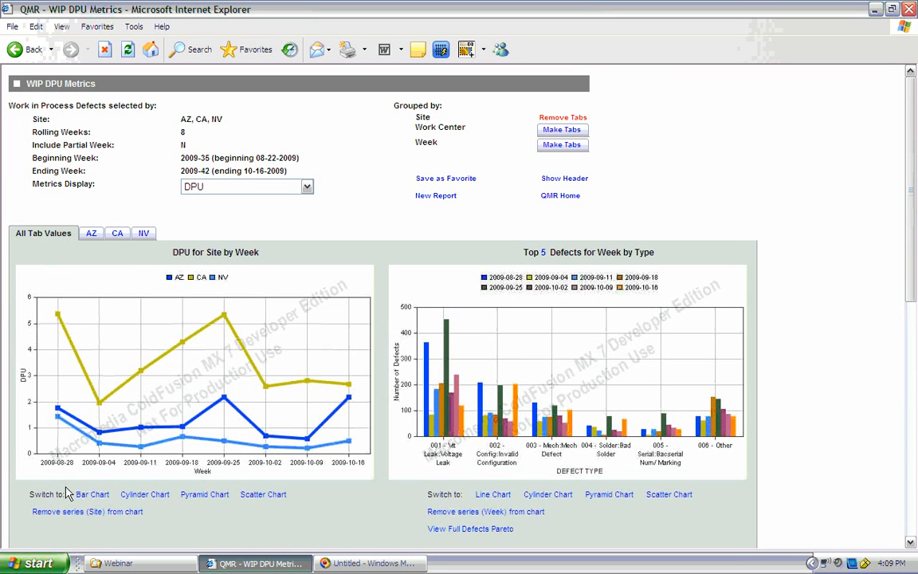
left_click(94, 232)
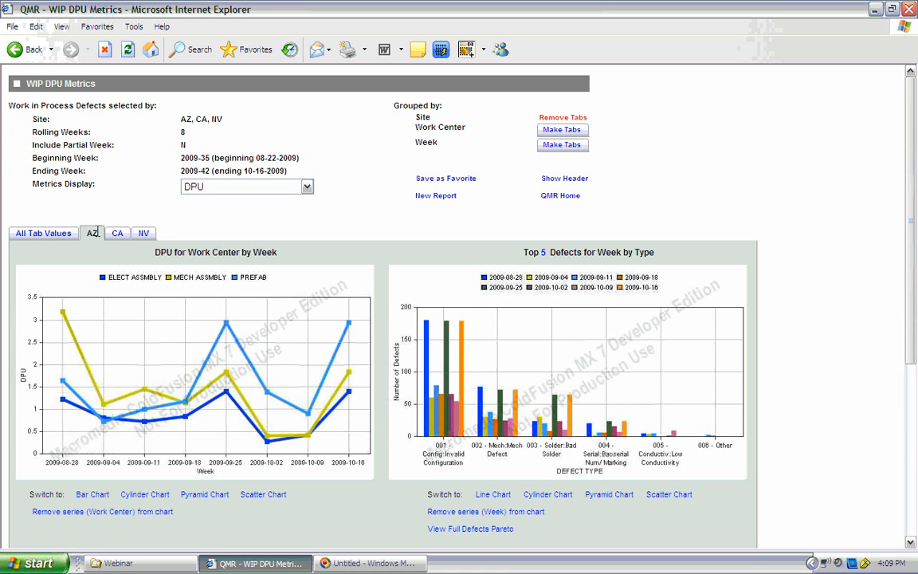
left_click(28, 234)
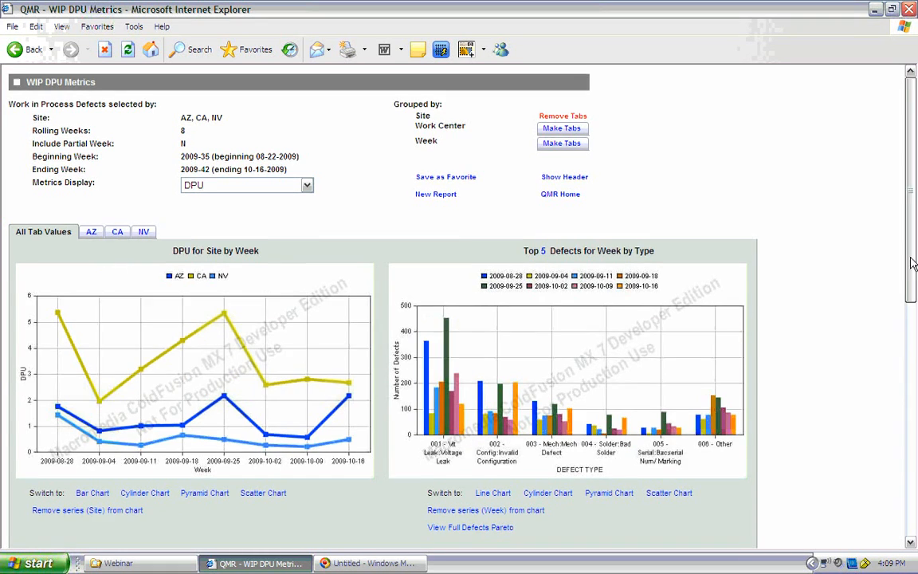
Step: View the defects Pareto for CA work center ES WC 1 in week 2009-10-09, closing the report when done
left_click_drag(913, 263, 910, 476)
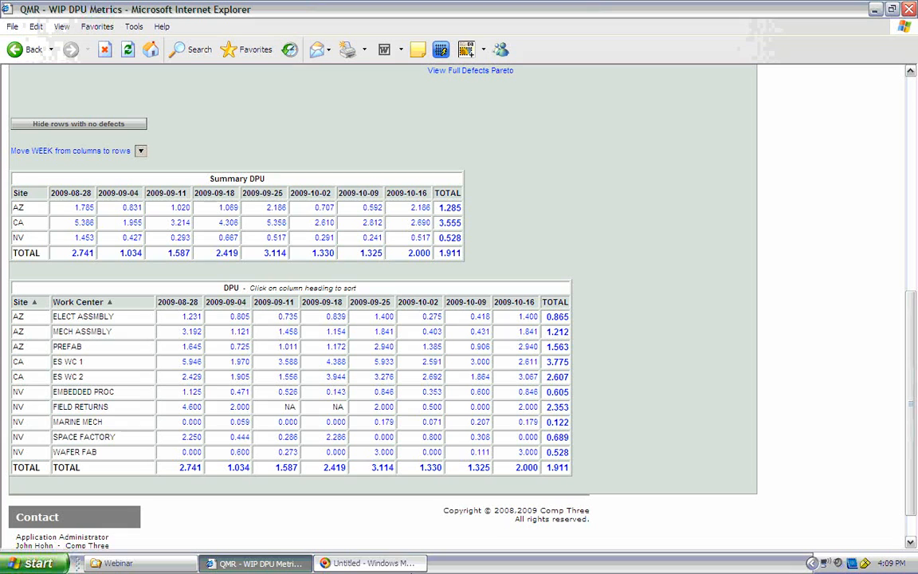
left_click(481, 363)
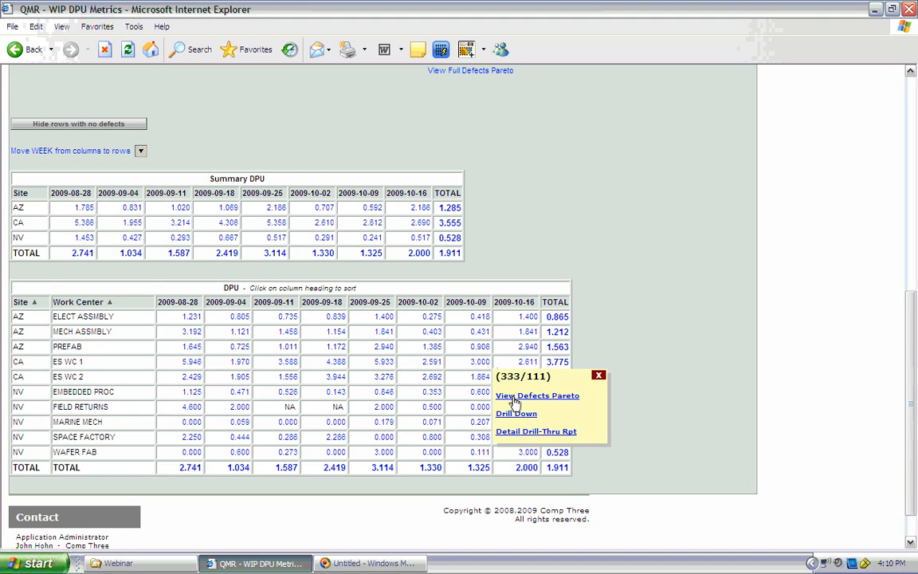
left_click(510, 397)
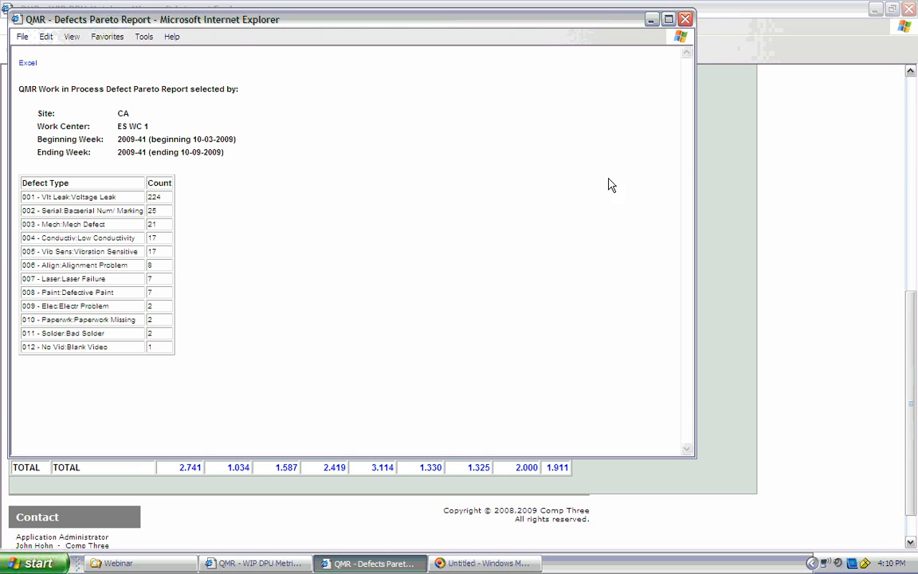
left_click(686, 19)
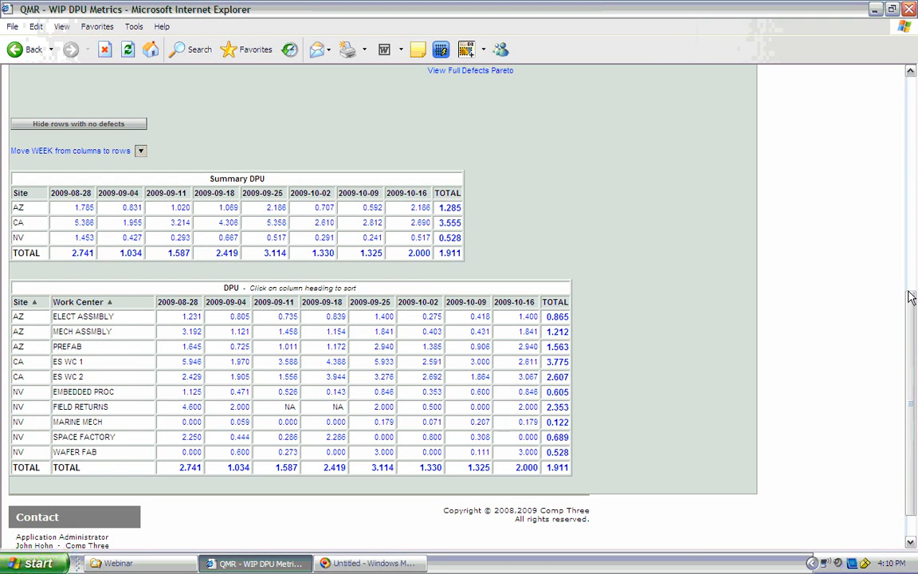
Step: Drill down into the all-sites total for week 2009-08-28 from the Summary DPU table
left_click_drag(911, 296, 910, 237)
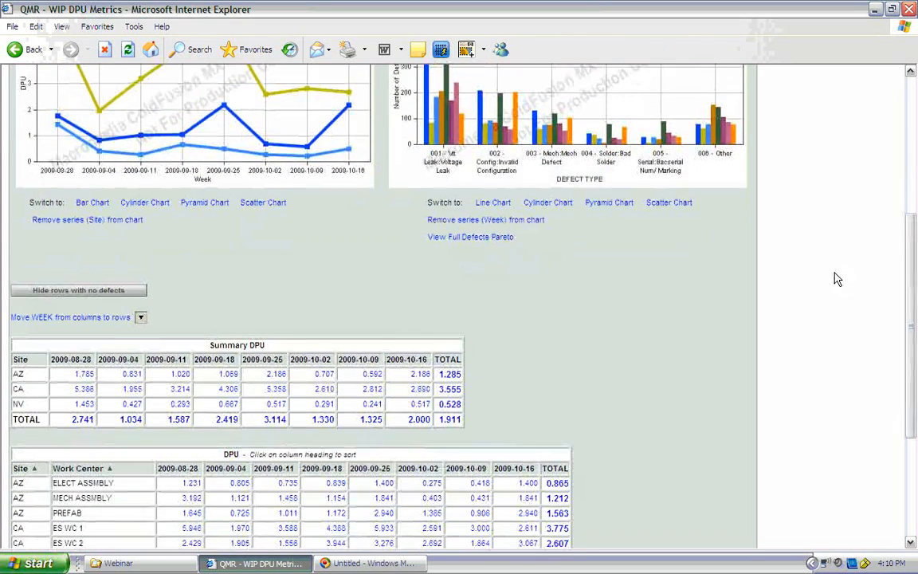
left_click(85, 420)
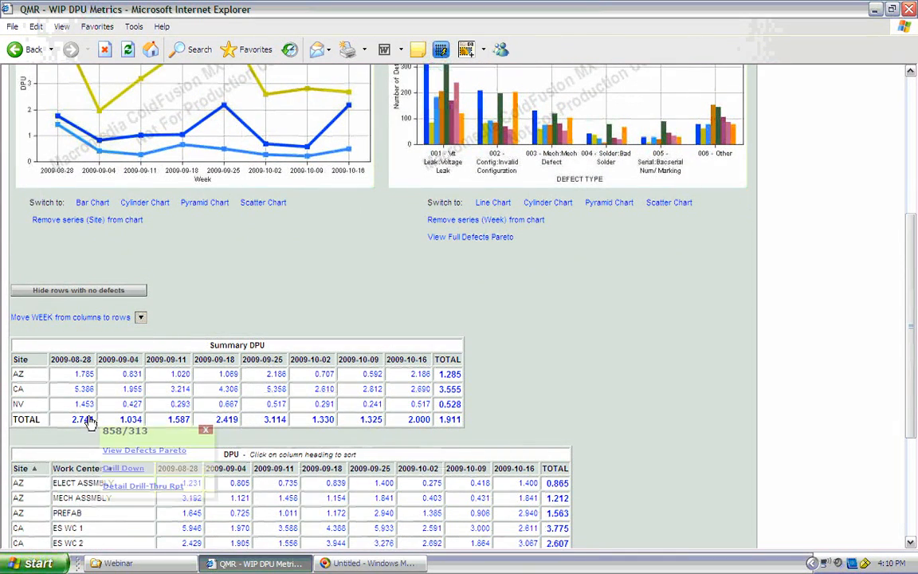
left_click(119, 469)
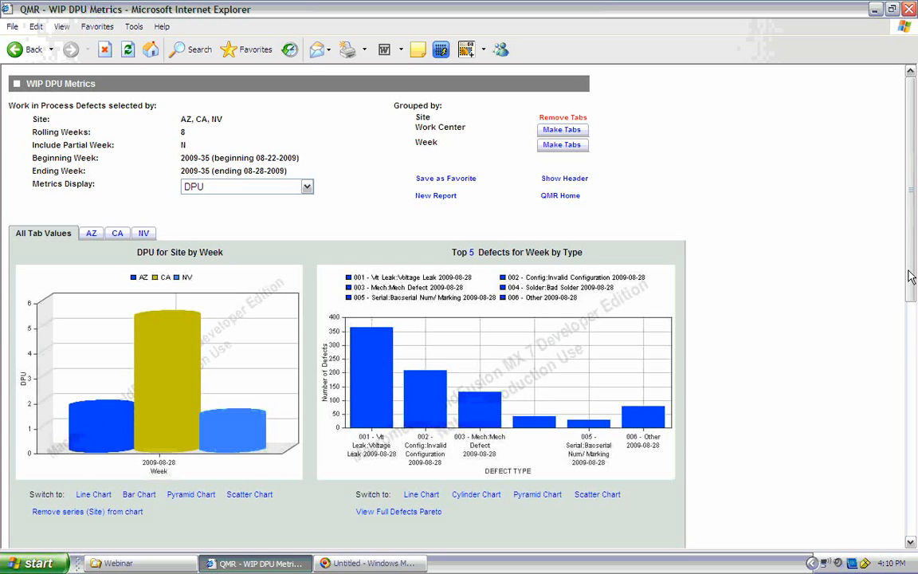
Step: View the detail drill-through report for CA work center ES WC 2 in week 2009-08-28, sorted by Event Date
left_click_drag(910, 276, 906, 471)
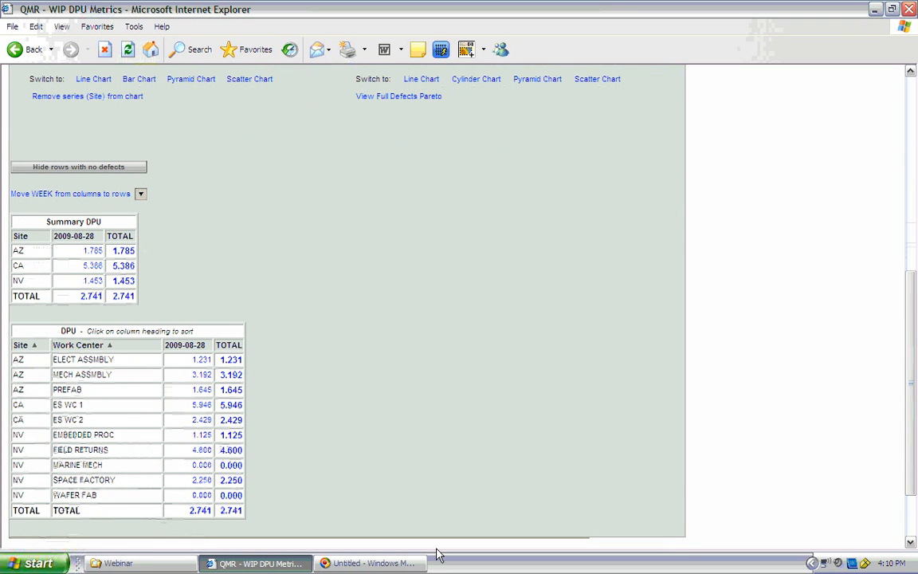
left_click(204, 422)
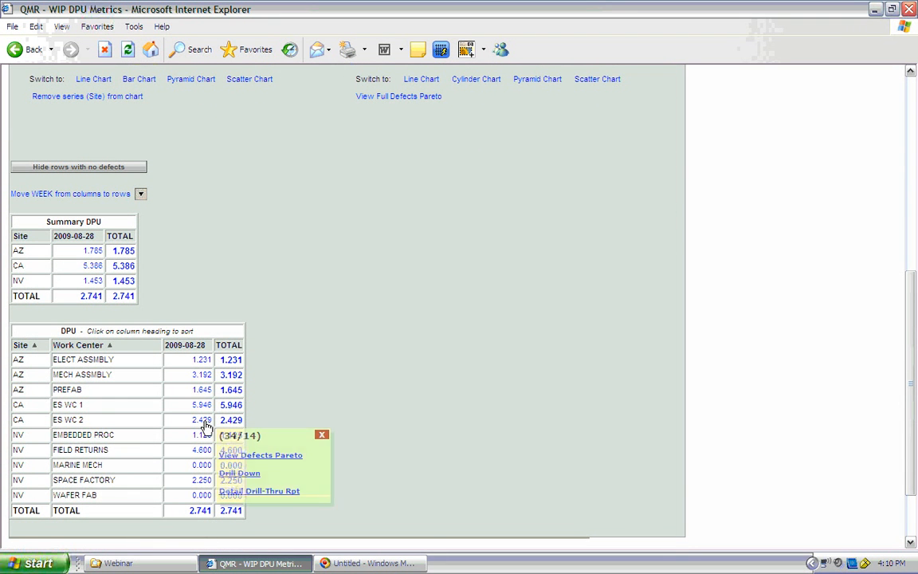
left_click(235, 491)
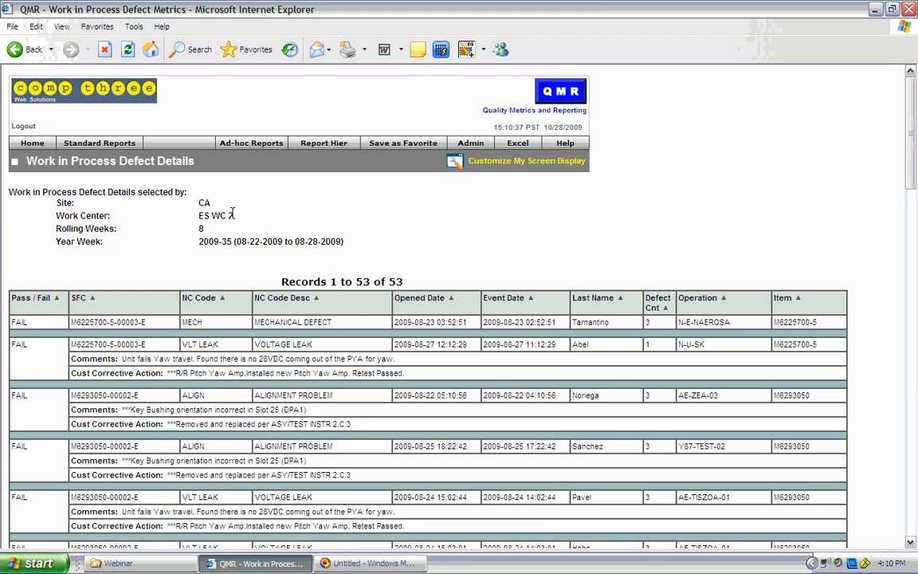
left_click(531, 300)
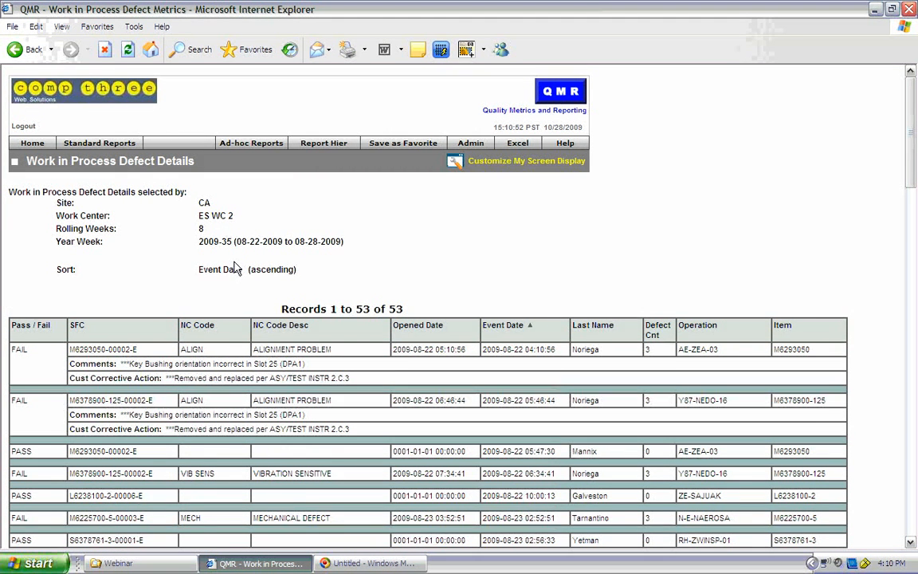
Step: Go back from the defect details and the single-week drill-down to the full eight-week report for all sites
left_click(27, 53)
left_click(25, 57)
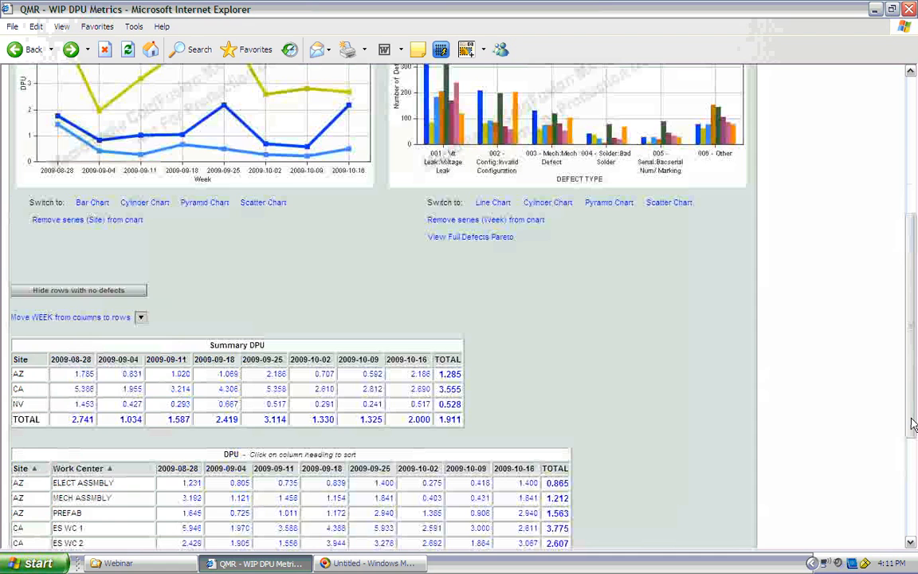
left_click_drag(911, 419, 909, 262)
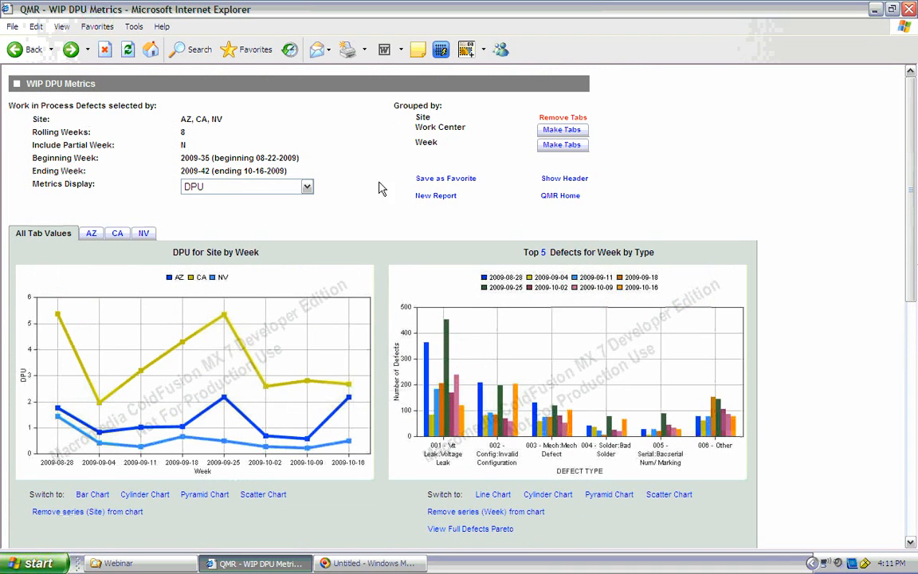
Step: Save the report as a User favorite named "8 week dpu for western sites"
left_click(428, 180)
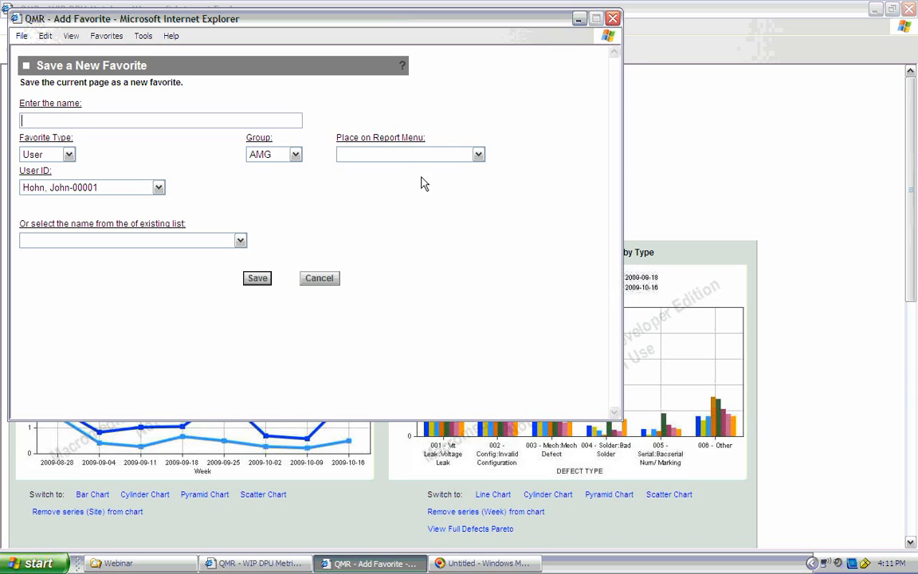
left_click(70, 156)
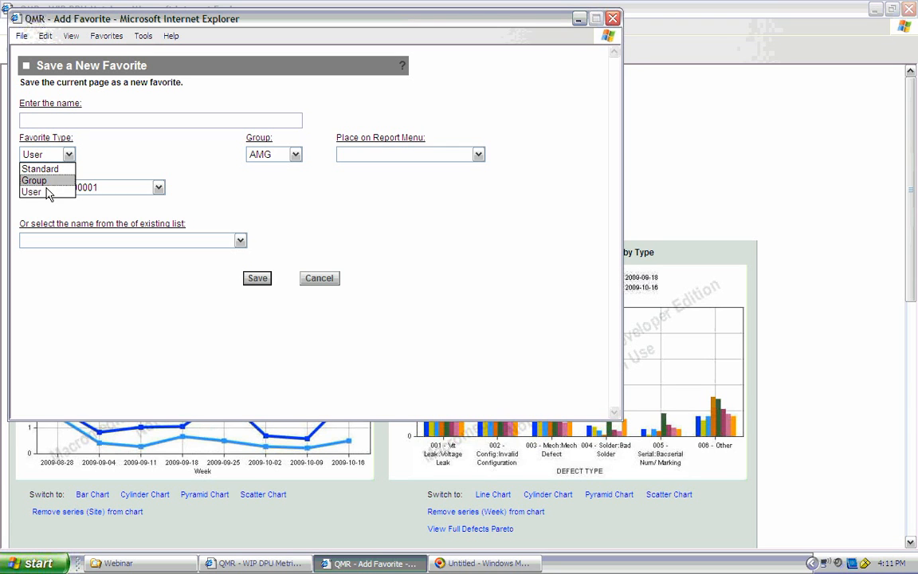
left_click(46, 192)
left_click(29, 121)
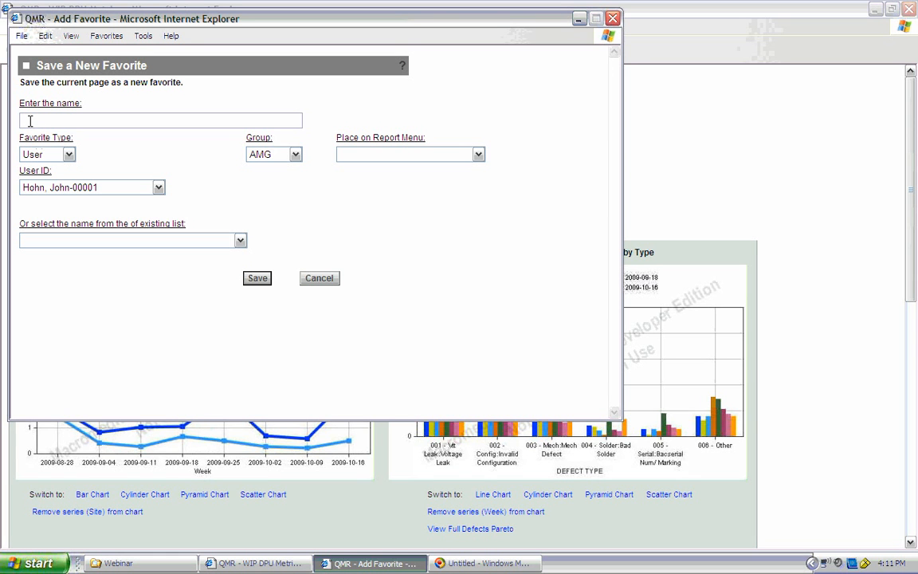
type("8 week dpu for western sites")
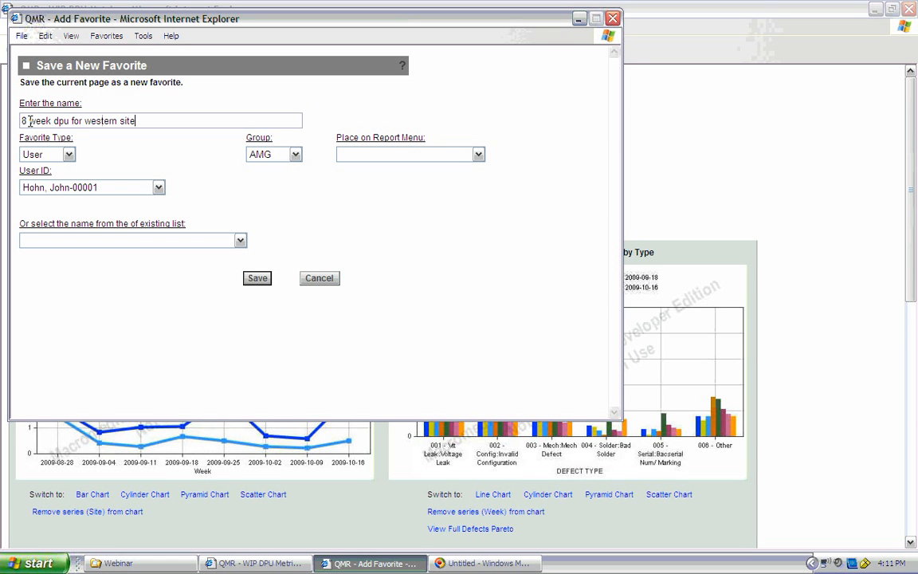
left_click(256, 278)
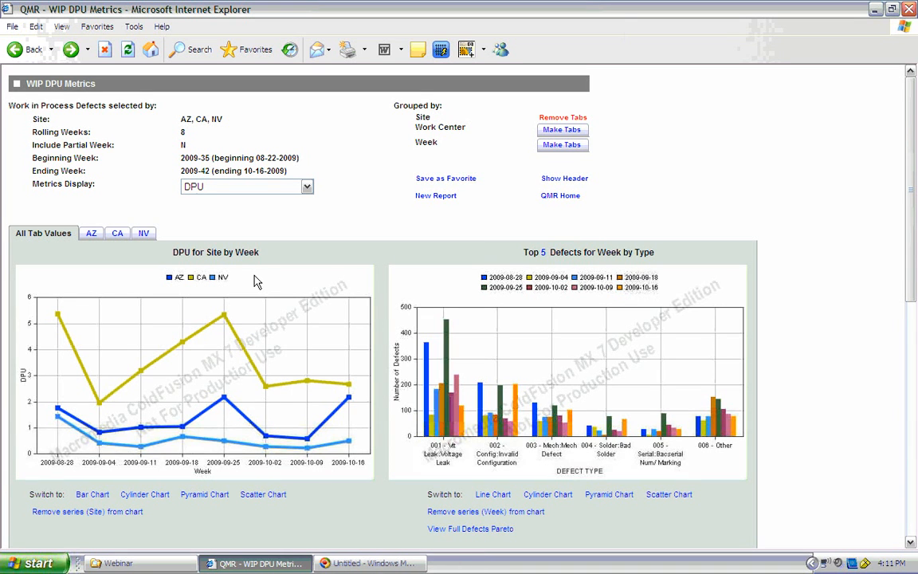
Step: Go to the QMR home page and run the user-level report "8 week dpu for western sites"
left_click(561, 196)
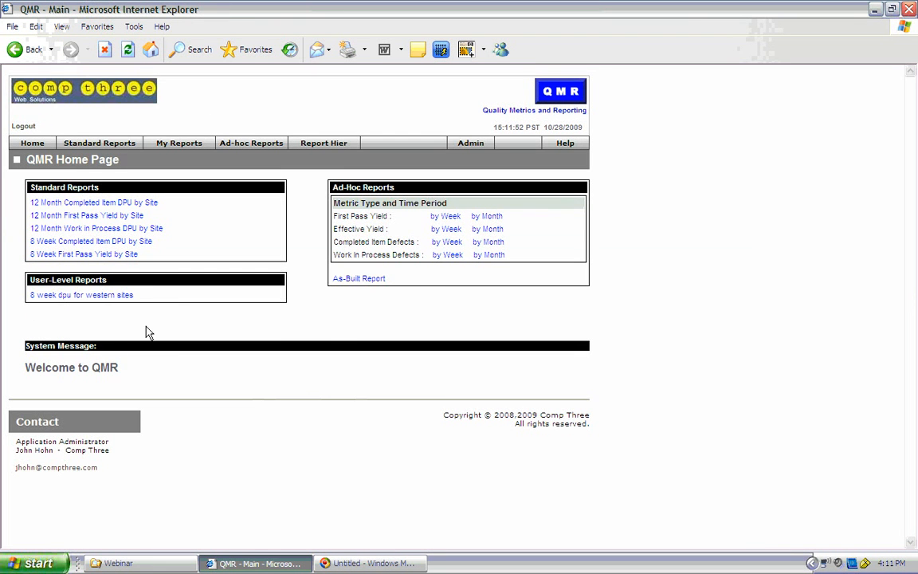
left_click(117, 296)
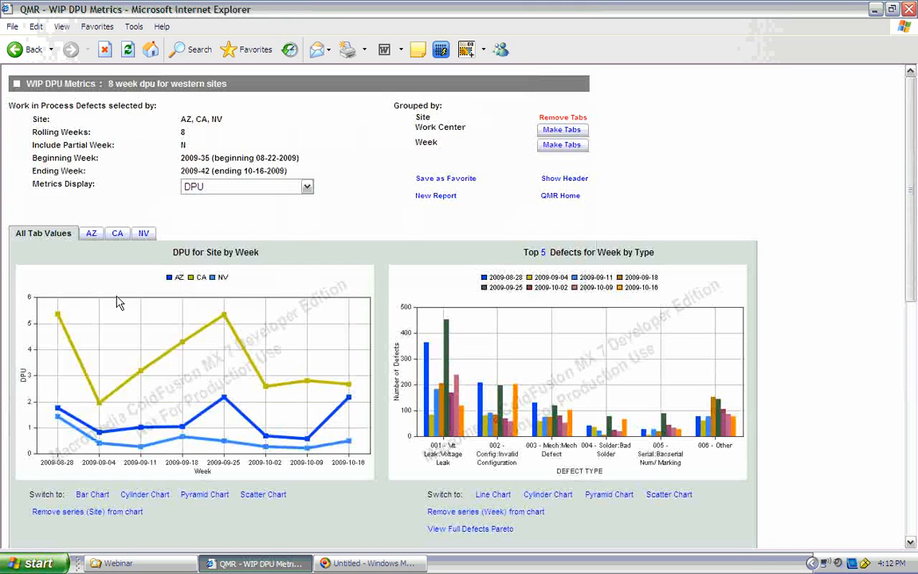